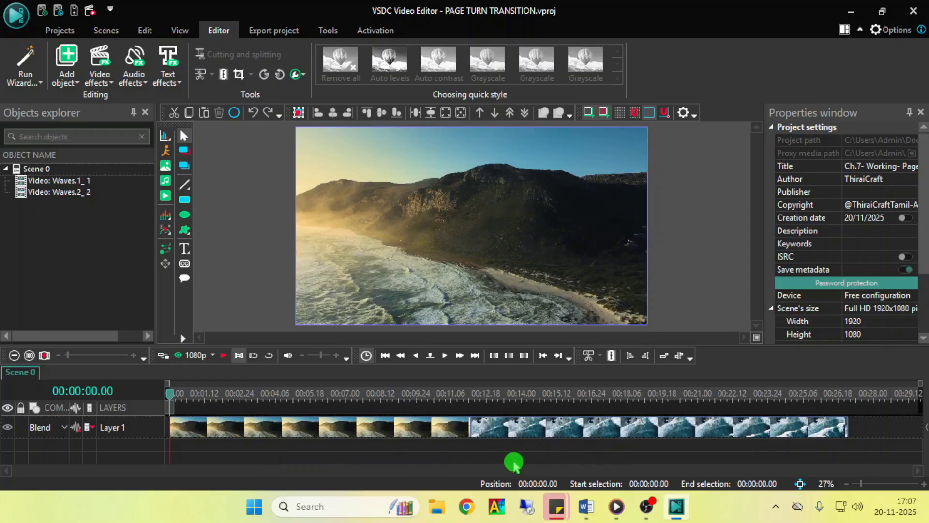
# Add a Page turn transition inside the Waves.2_ 2 clip, positioned to the end of the scene on a new layer
pyautogui.click(368, 430)
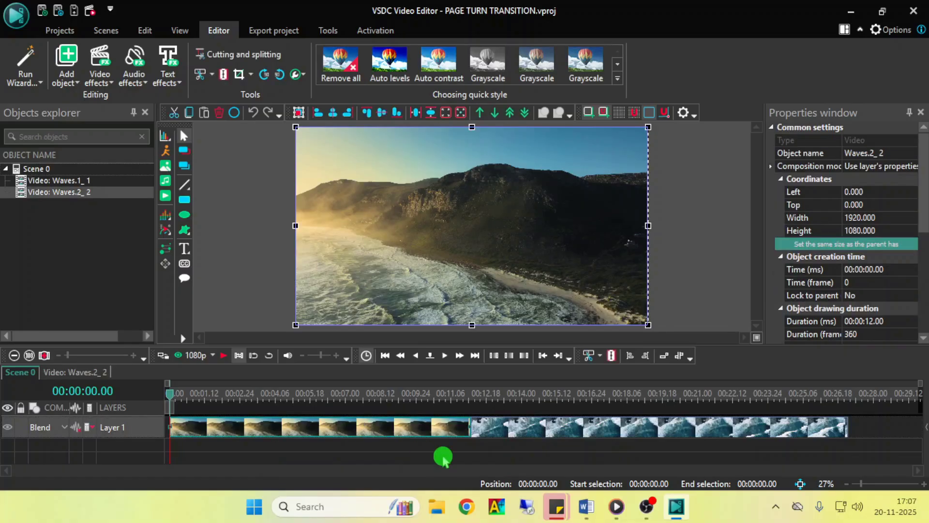
pyautogui.click(530, 431)
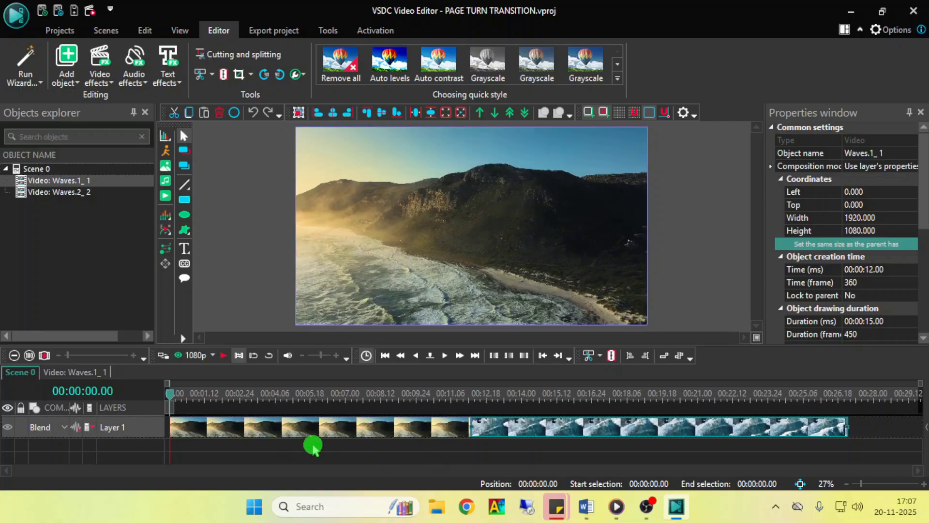
pyautogui.doubleClick(320, 428)
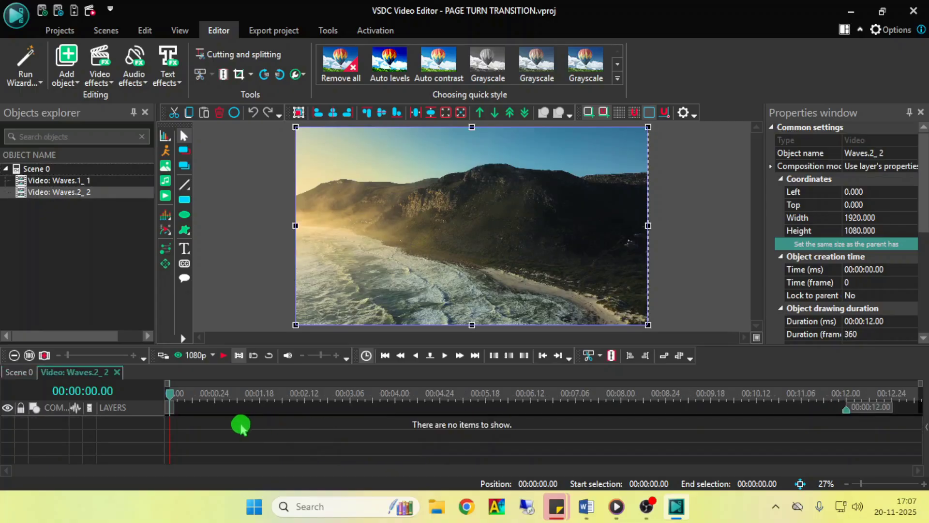
pyautogui.click(107, 78)
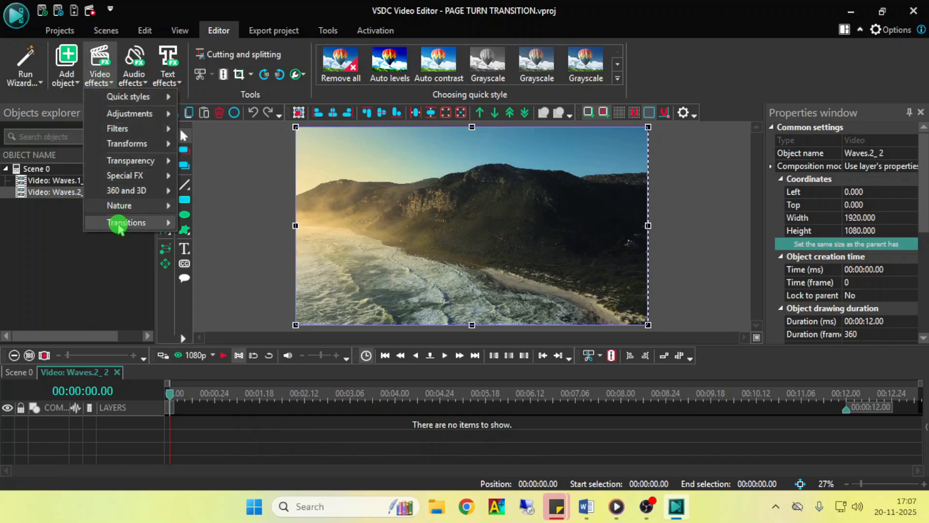
pyautogui.moveTo(119, 222)
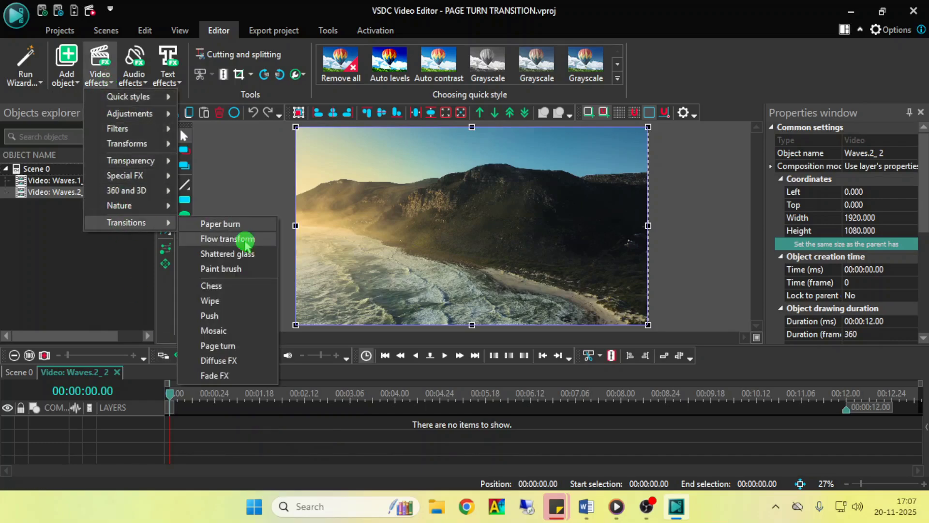
pyautogui.click(216, 345)
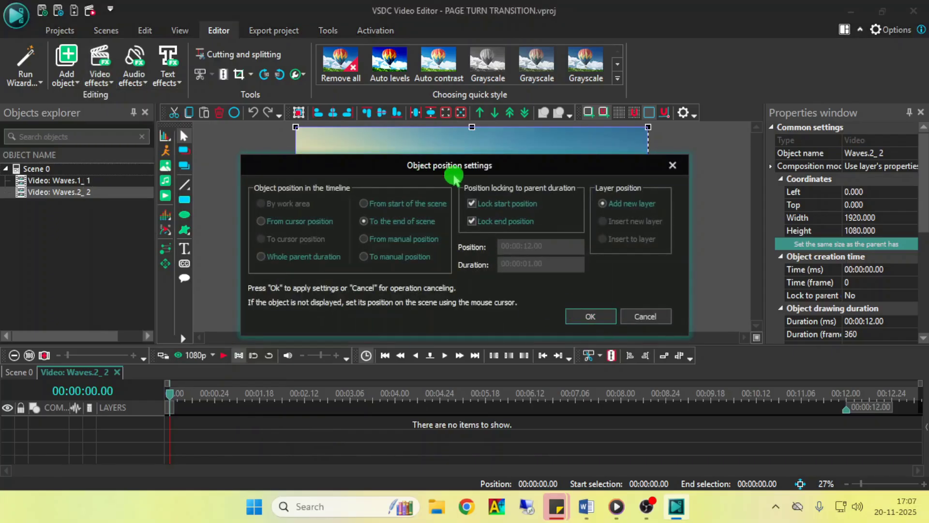
pyautogui.click(598, 319)
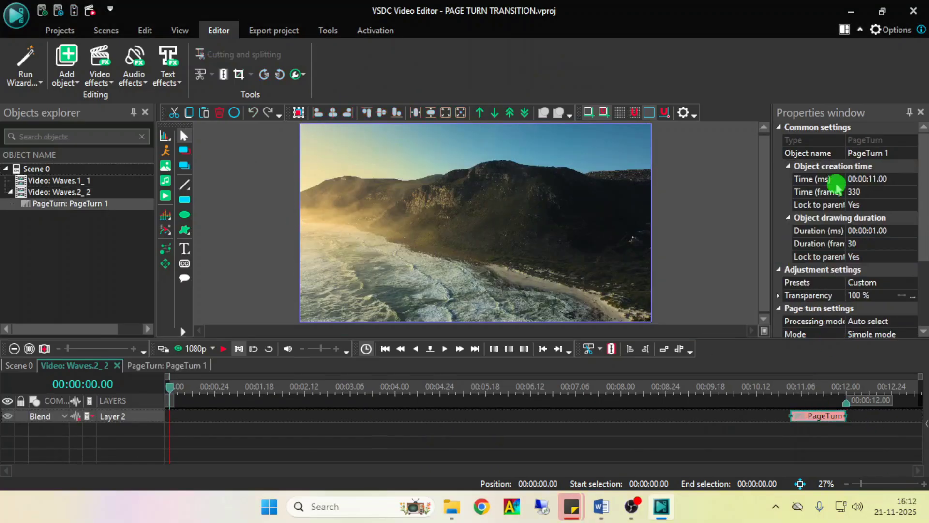
# Choose Simple mode in the page turn settings and check the available turn types
pyautogui.moveTo(924, 155); pyautogui.dragTo(925, 218)
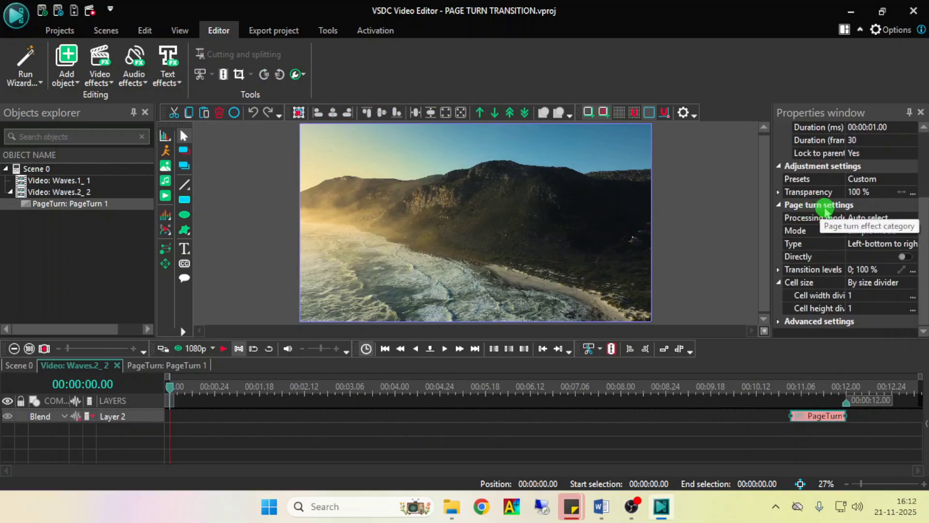
pyautogui.click(824, 235)
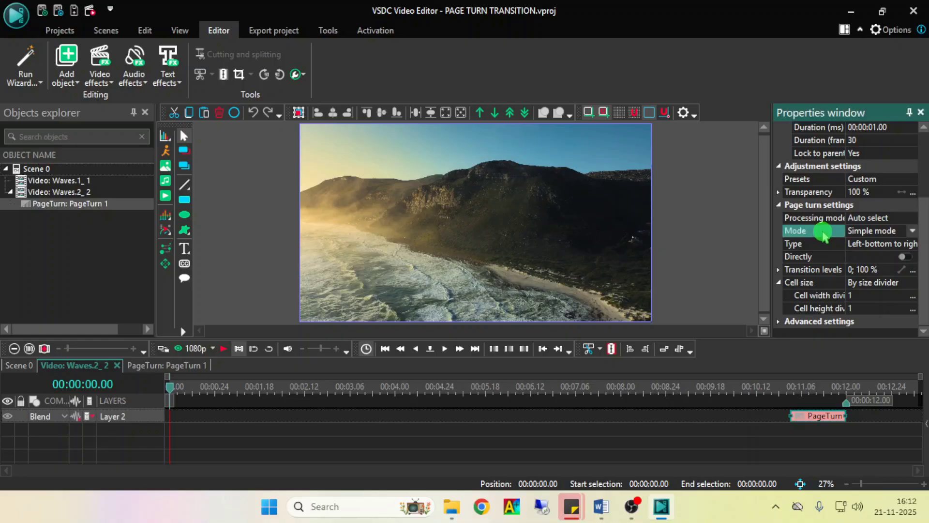
pyautogui.click(816, 245)
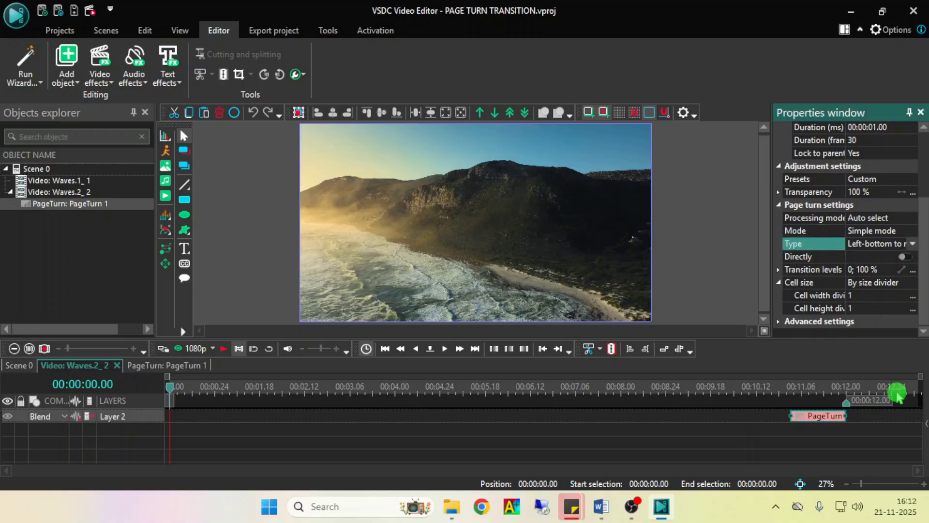
pyautogui.click(910, 243)
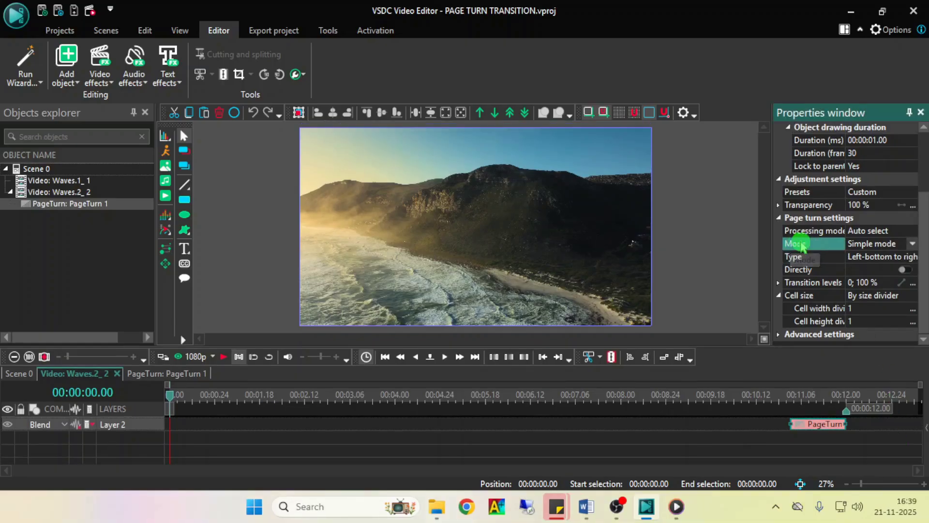
pyautogui.click(912, 245)
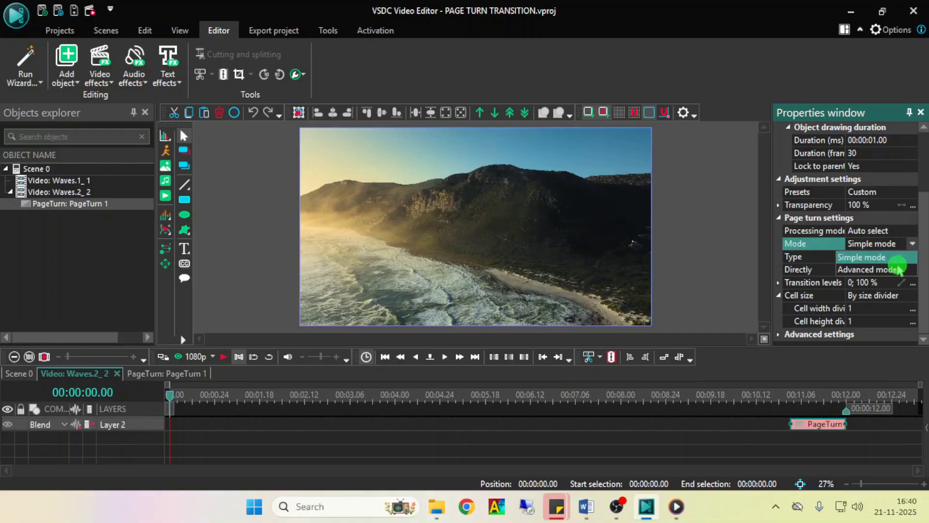
pyautogui.click(866, 257)
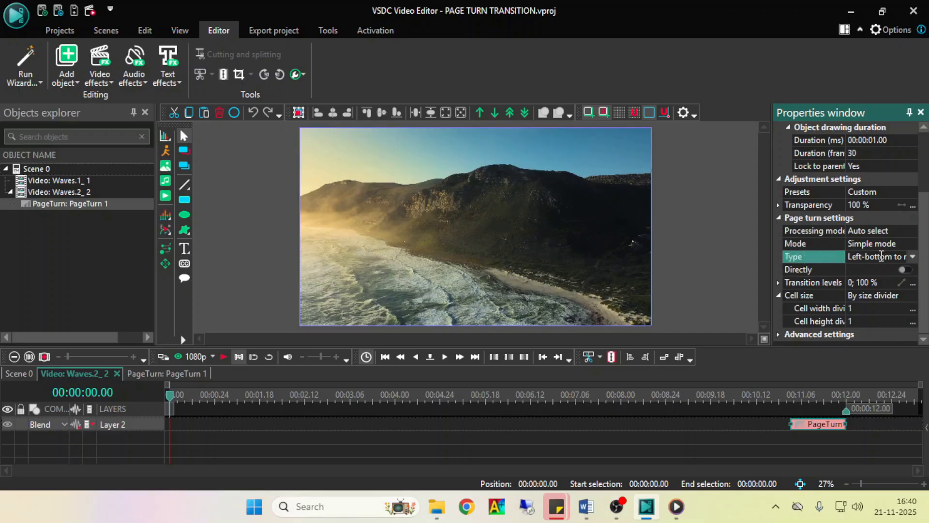
pyautogui.click(912, 254)
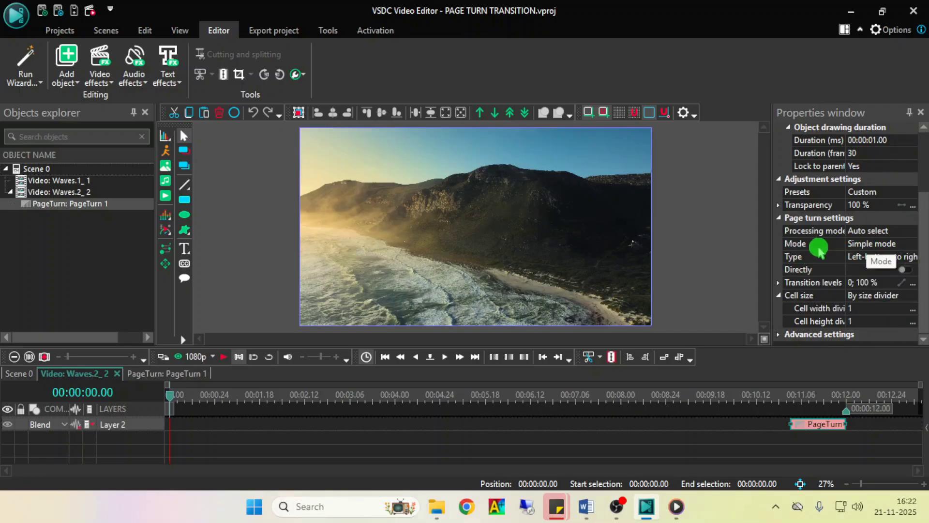
pyautogui.click(818, 244)
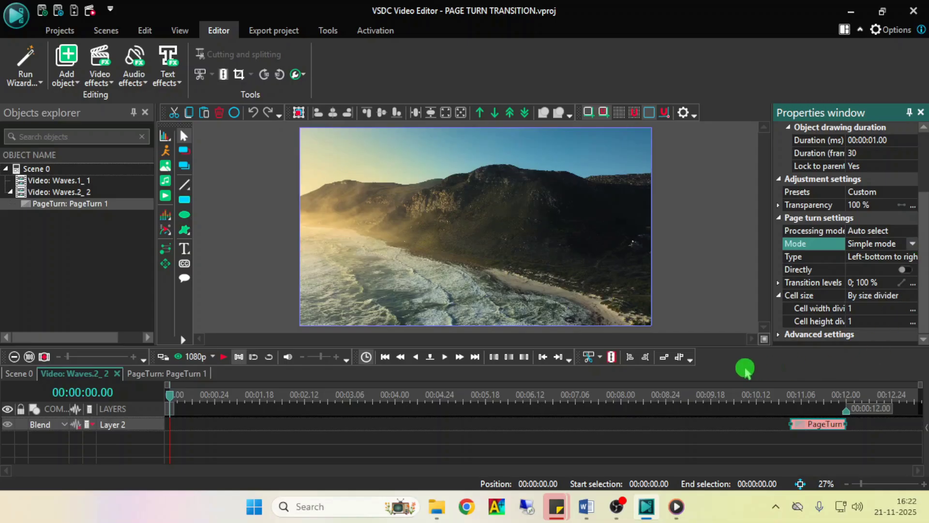
# Preview the page turn from about 11 seconds, and examine both clips in Scene 0 and the effect inside Waves.2_ 2
pyautogui.click(789, 397)
pyautogui.click(221, 357)
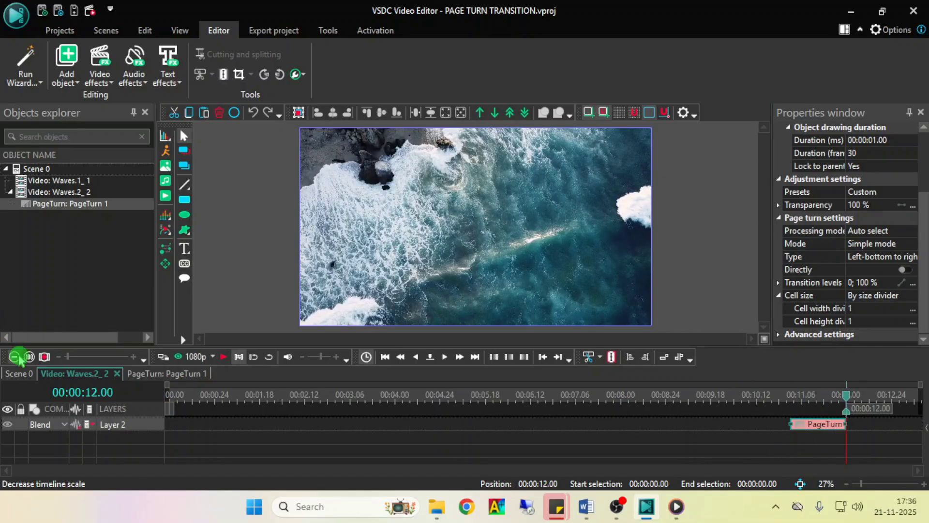
pyautogui.click(18, 373)
pyautogui.click(517, 436)
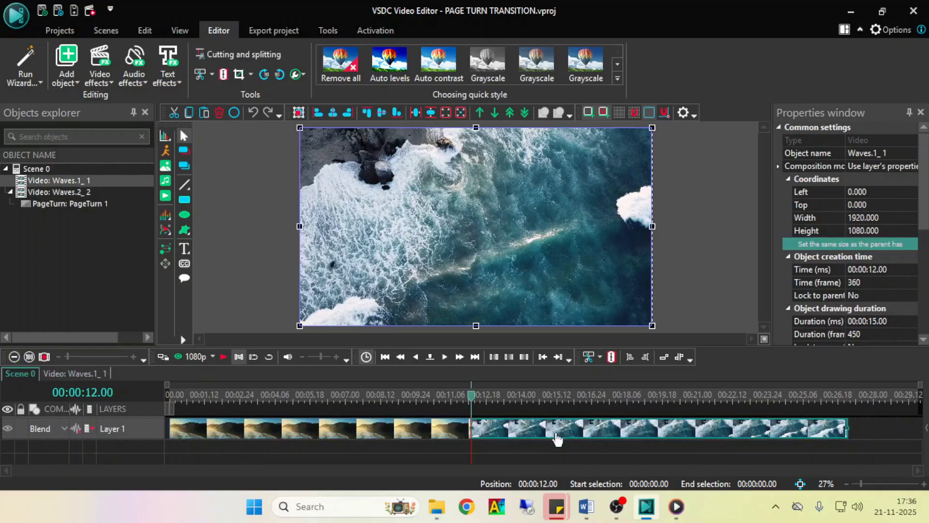
pyautogui.click(428, 431)
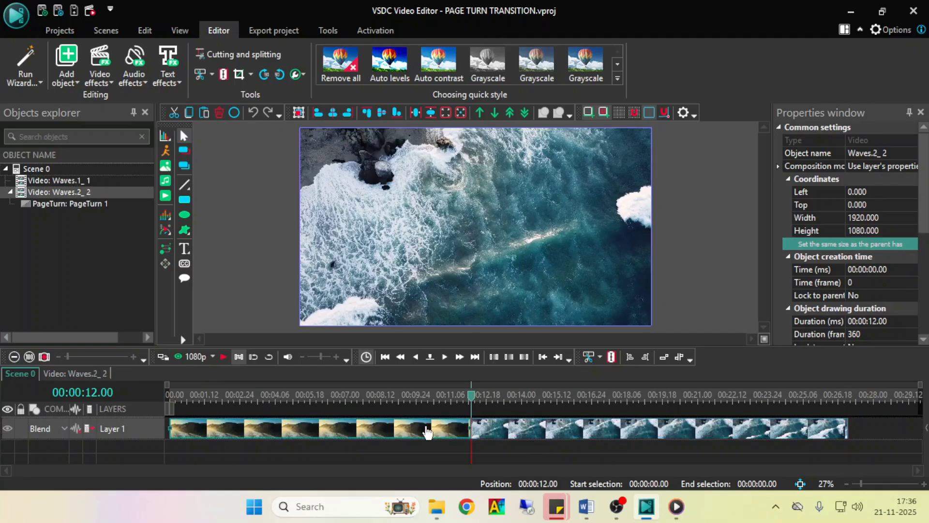
pyautogui.scroll(-3, 924, 218)
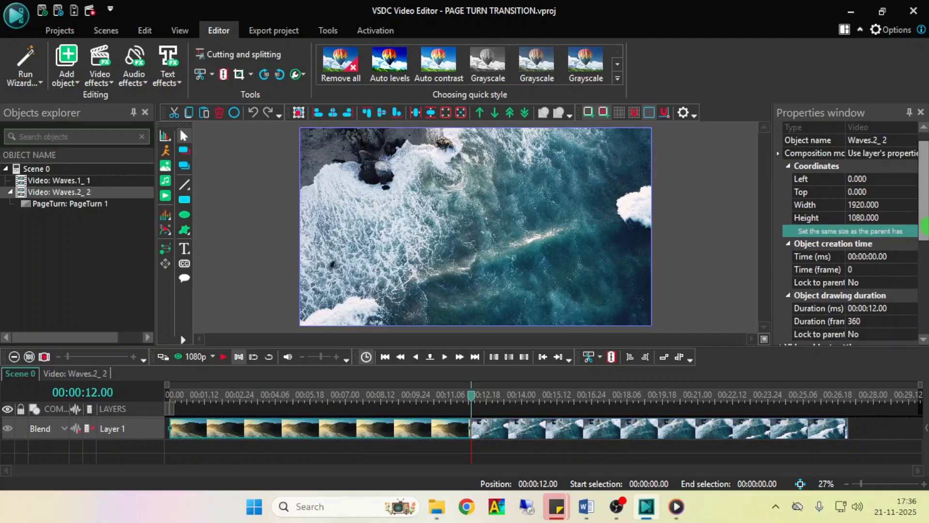
pyautogui.doubleClick(363, 435)
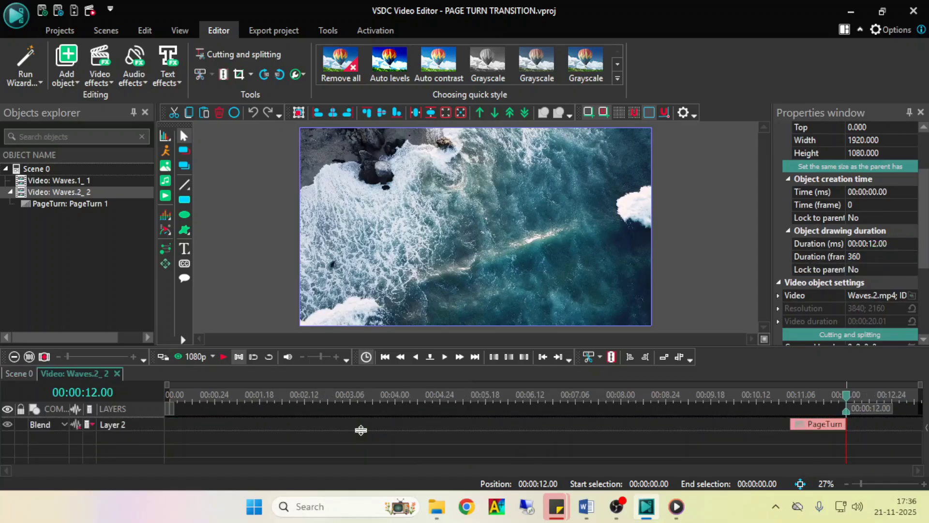
pyautogui.click(823, 424)
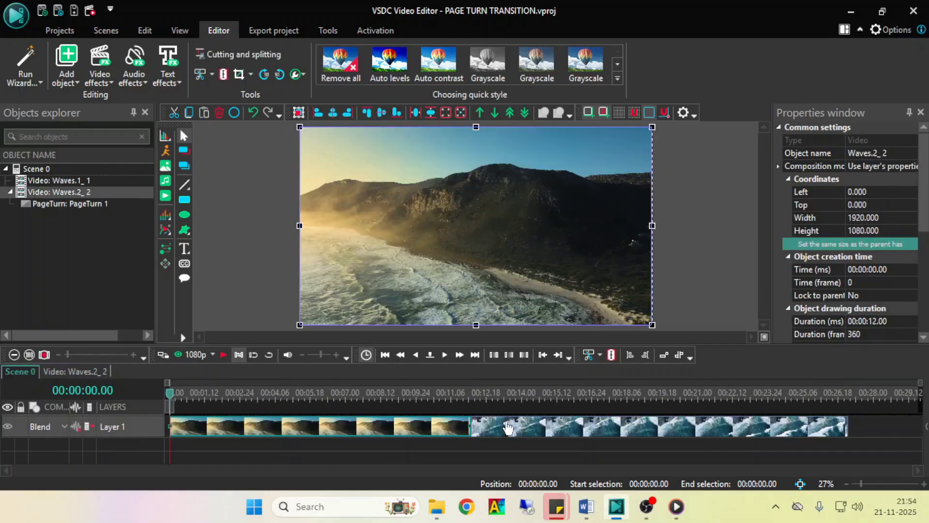
# Move the Waves.1_ 1 clip onto a new layer below Waves.2_ 2 and set its creation time to 00:00:11.00
pyautogui.click(508, 429)
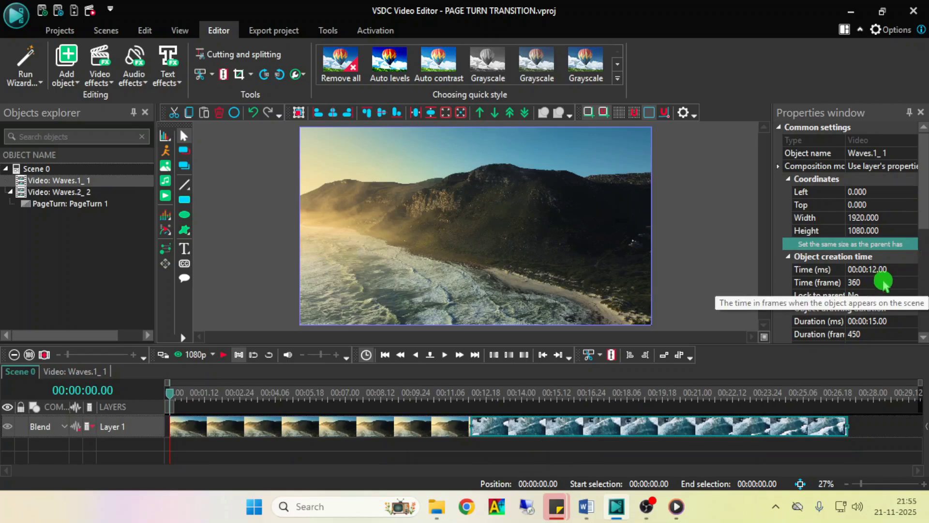
pyautogui.moveTo(625, 432); pyautogui.dragTo(626, 448)
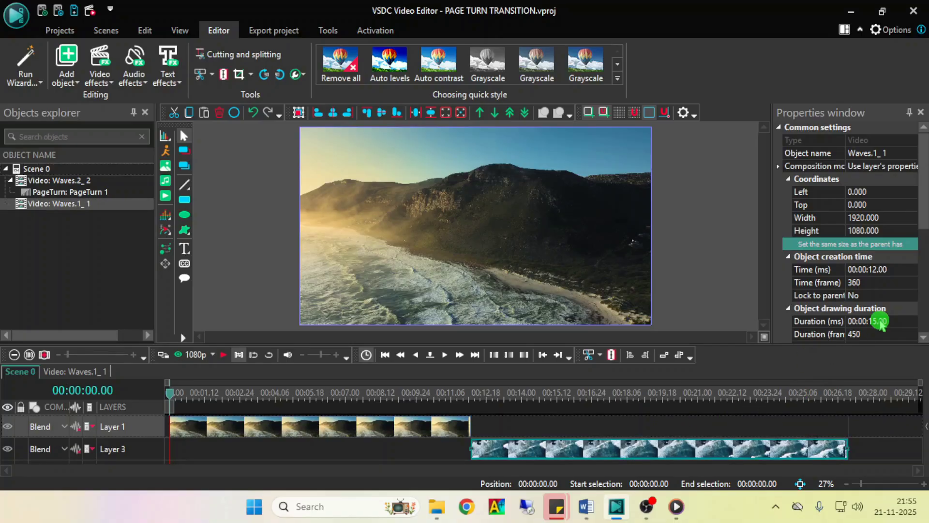
pyautogui.click(835, 115)
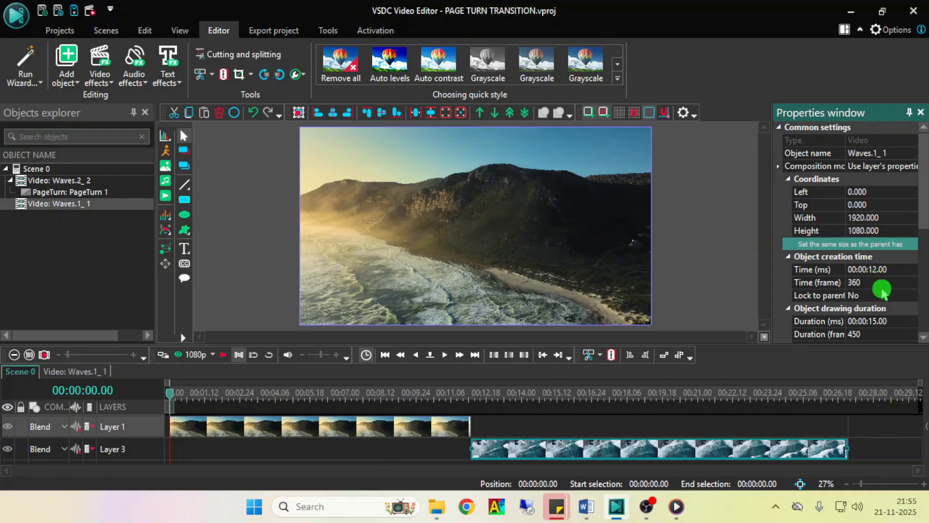
pyautogui.click(876, 269)
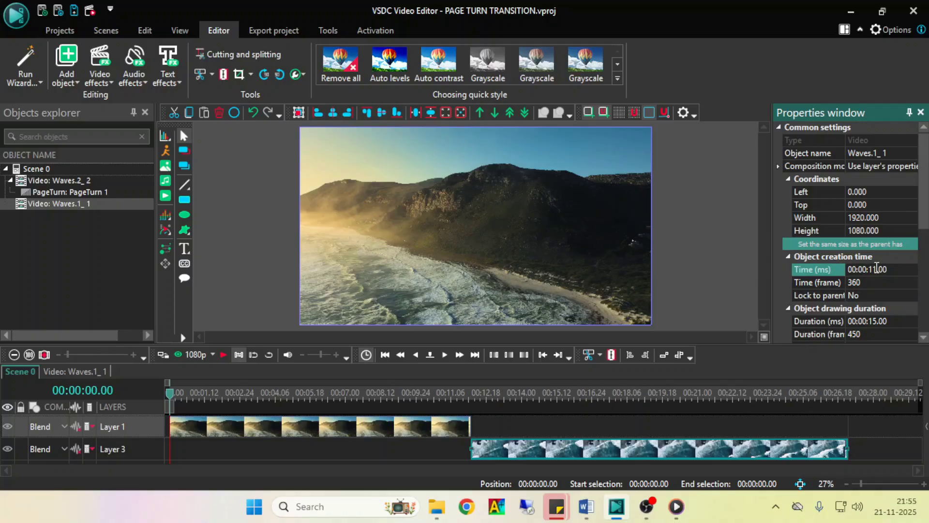
pyautogui.click(877, 269)
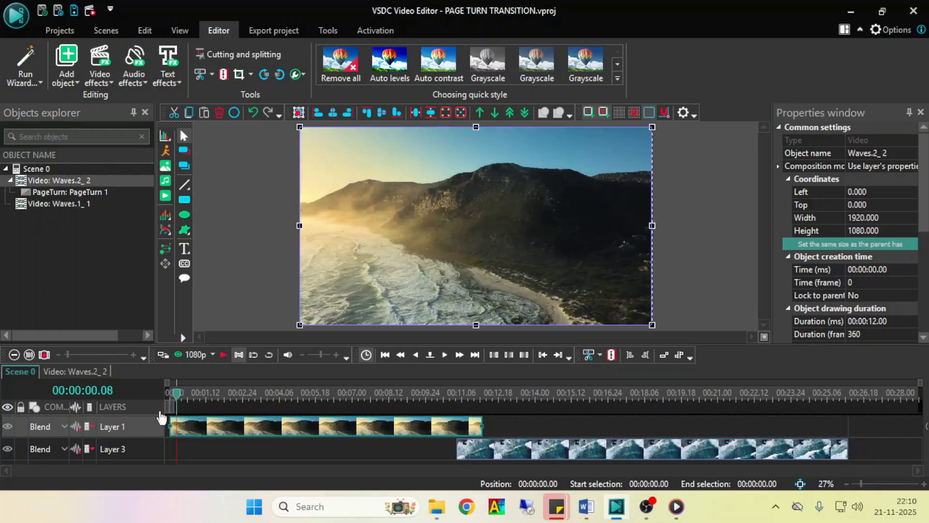
# Play back the scene around the overlap of the two clips to preview the page turn transition
pyautogui.click(223, 355)
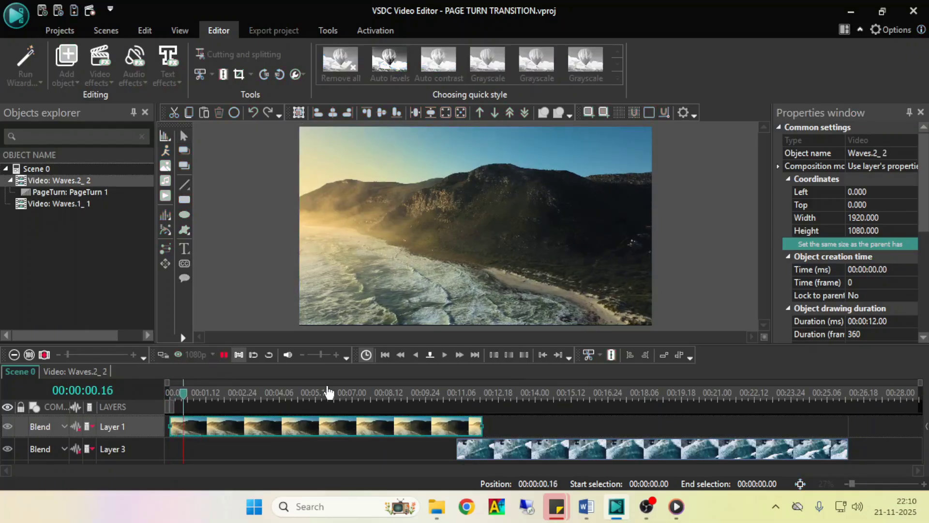
pyautogui.click(350, 392)
pyautogui.click(432, 392)
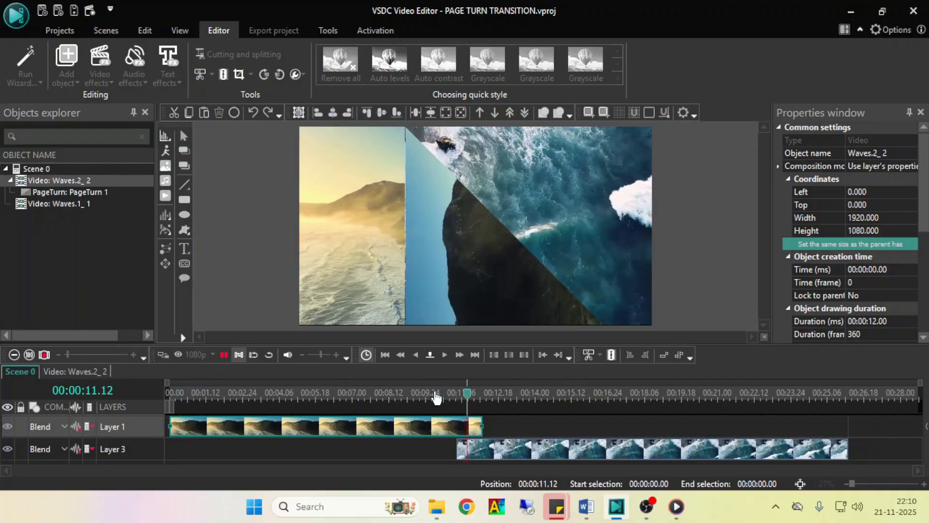
pyautogui.click(419, 392)
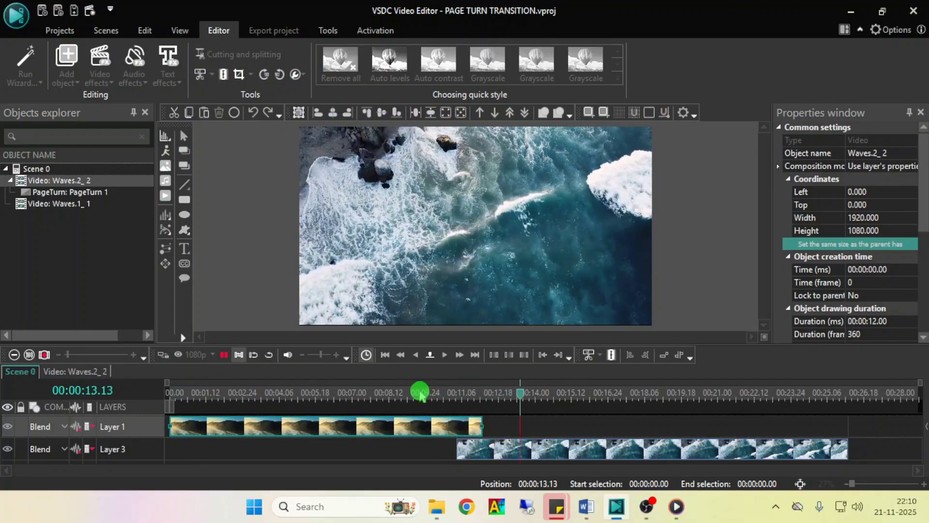
# Open the page turn effect inside Waves.2_ 2, choose the Left-bottom to right-top type, and preview the transition
pyautogui.doubleClick(309, 428)
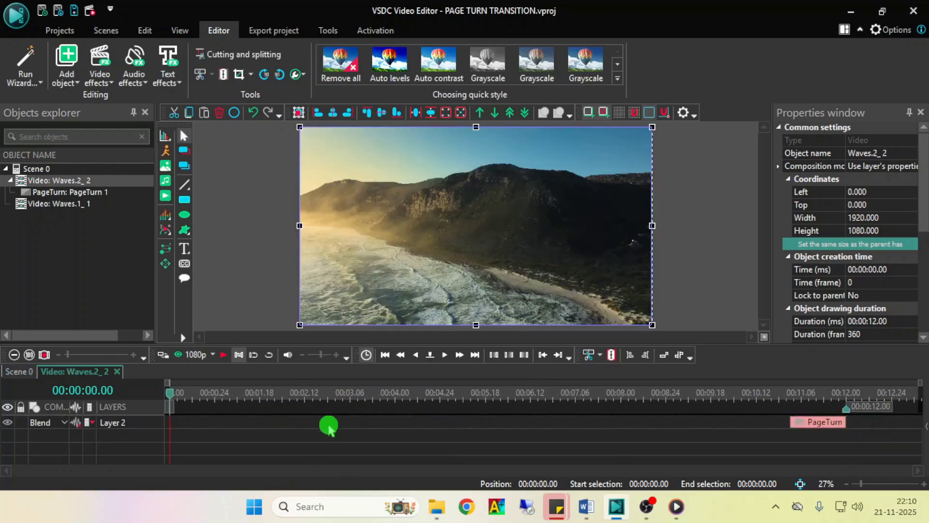
pyautogui.click(838, 424)
pyautogui.doubleClick(786, 257)
pyautogui.click(910, 259)
pyautogui.click(909, 259)
pyautogui.click(883, 267)
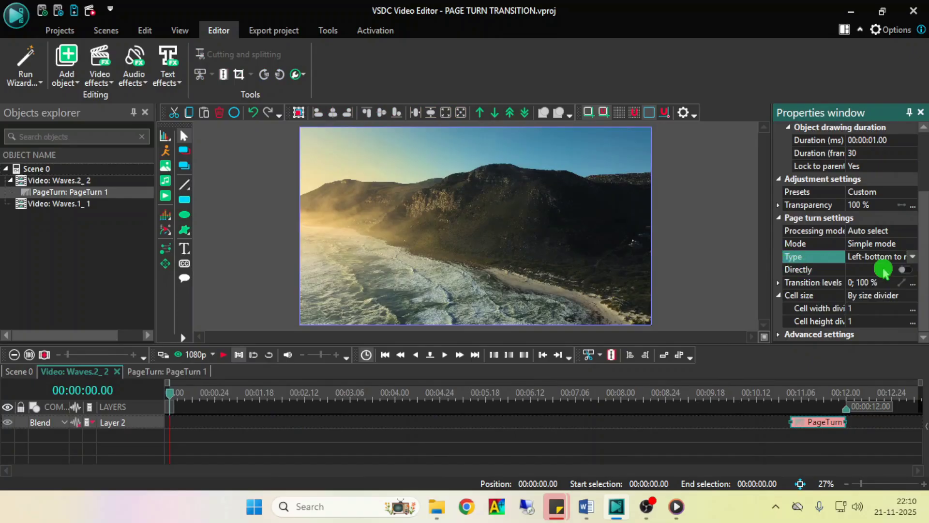
pyautogui.click(793, 394)
pyautogui.click(223, 356)
# Set the page turn type to Left-top to right-bottom and preview the transition from just before the effect
pyautogui.click(912, 257)
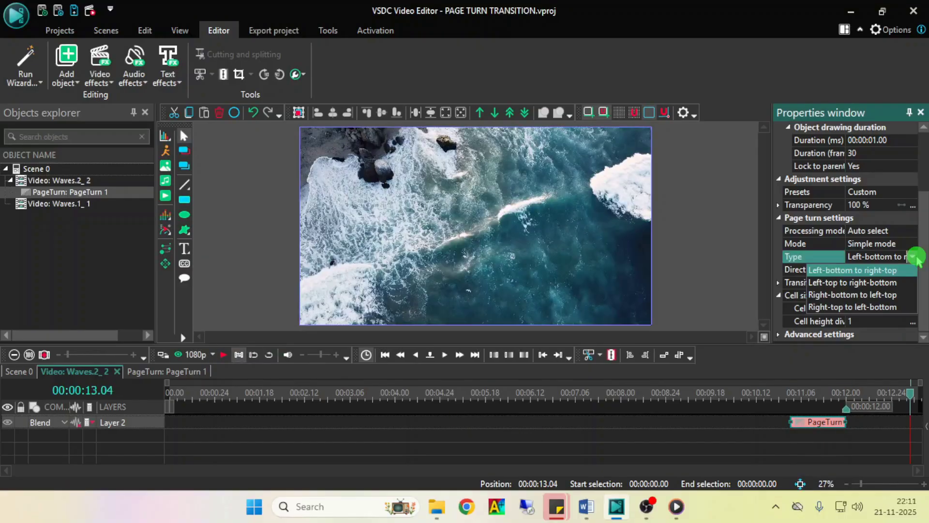
pyautogui.click(884, 285)
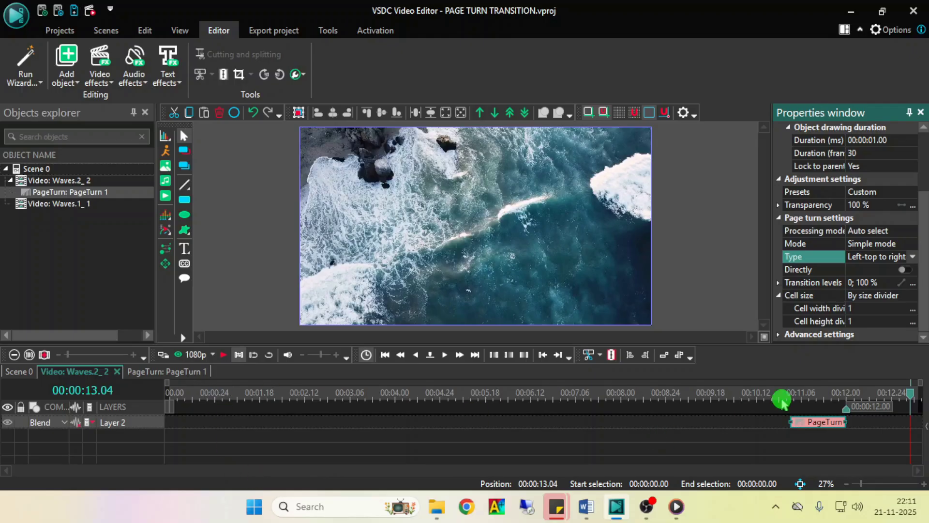
pyautogui.click(783, 399)
pyautogui.click(224, 355)
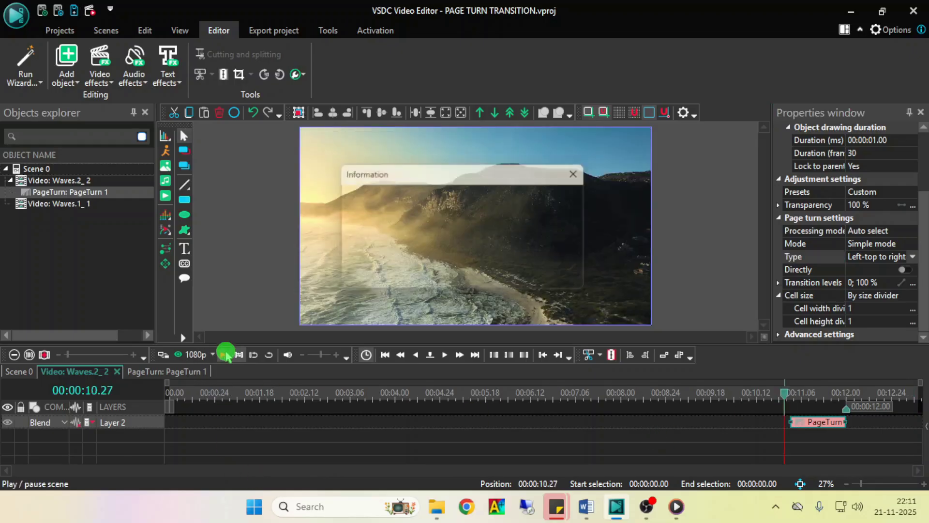
pyautogui.click(224, 355)
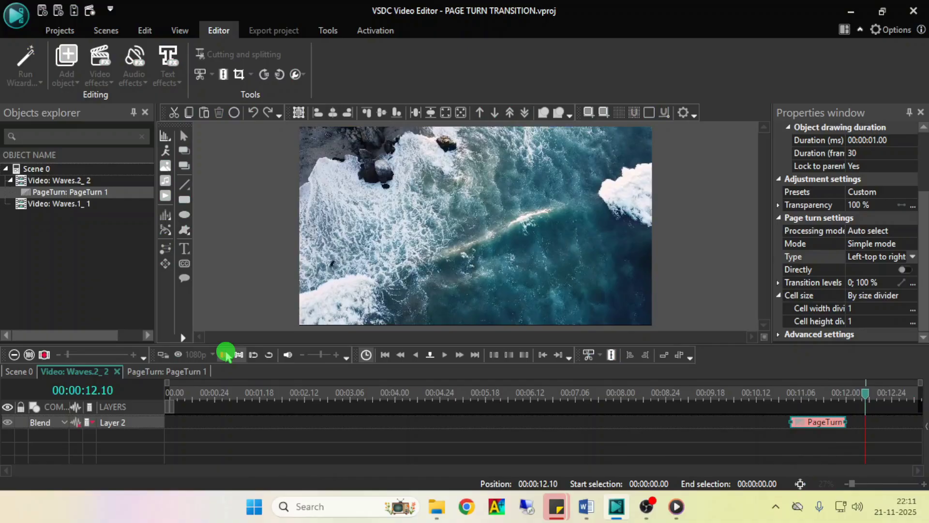
# Set the page turn type to Right-bottom to left-top and preview the transition
pyautogui.click(913, 257)
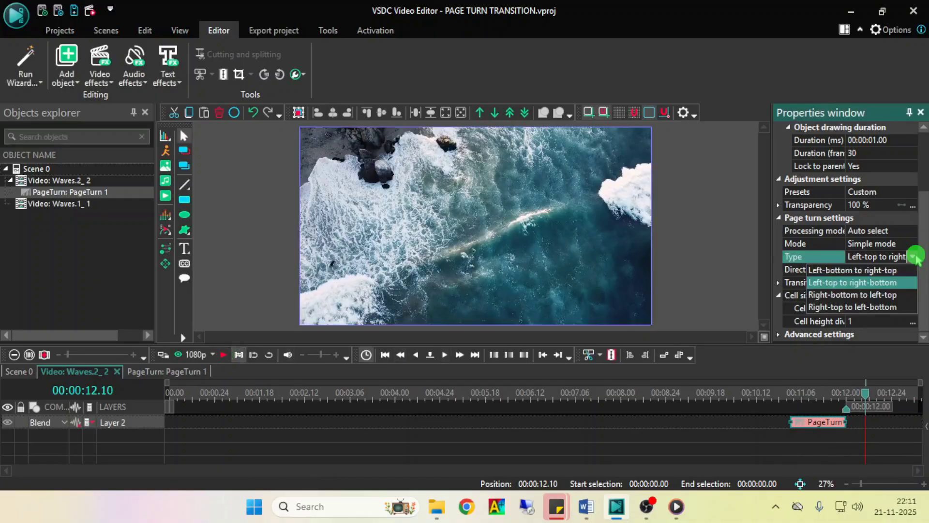
pyautogui.click(871, 294)
pyautogui.click(224, 355)
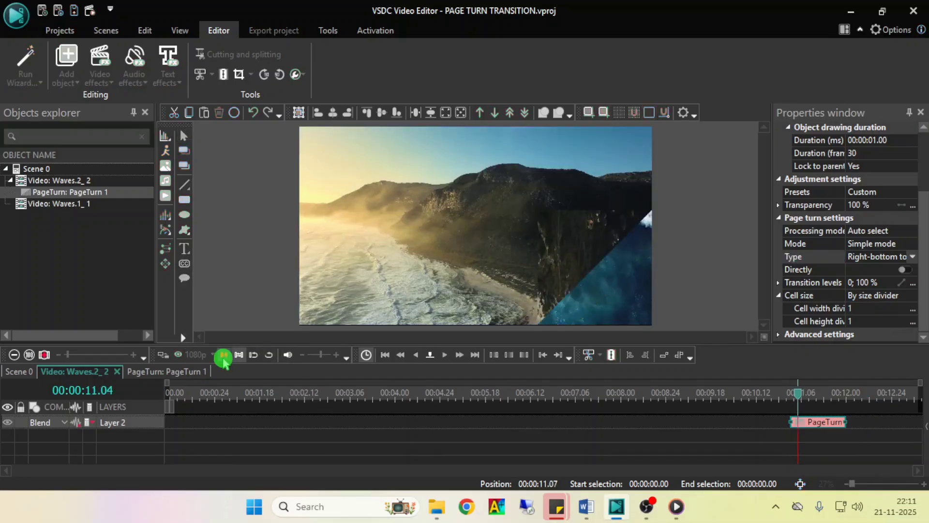
# Set the page turn type to Right-top to left-bottom and preview the transition from just before the effect
pyautogui.click(903, 255)
pyautogui.click(880, 306)
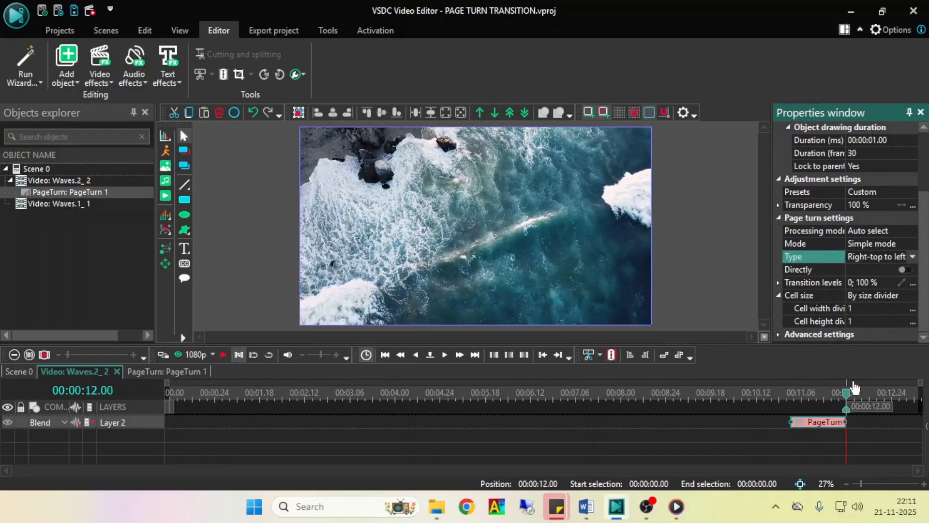
pyautogui.moveTo(845, 390); pyautogui.dragTo(788, 409)
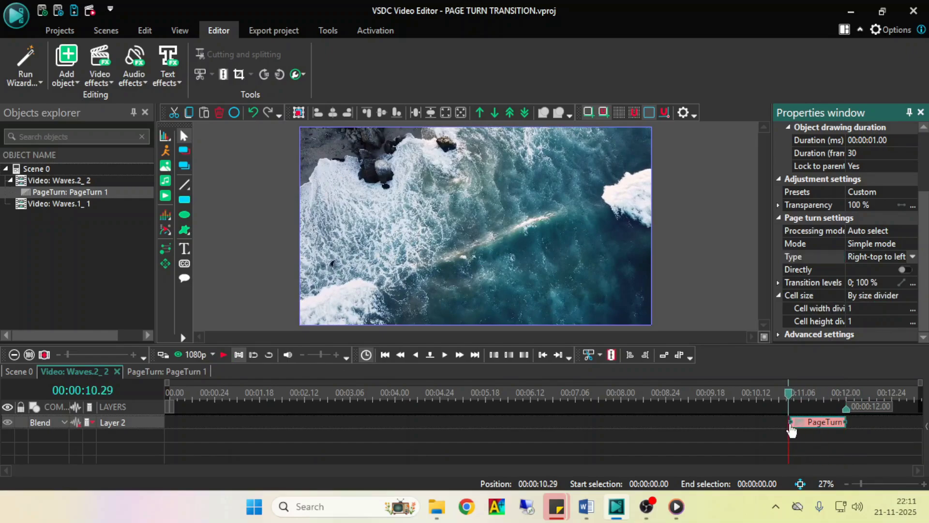
pyautogui.click(229, 357)
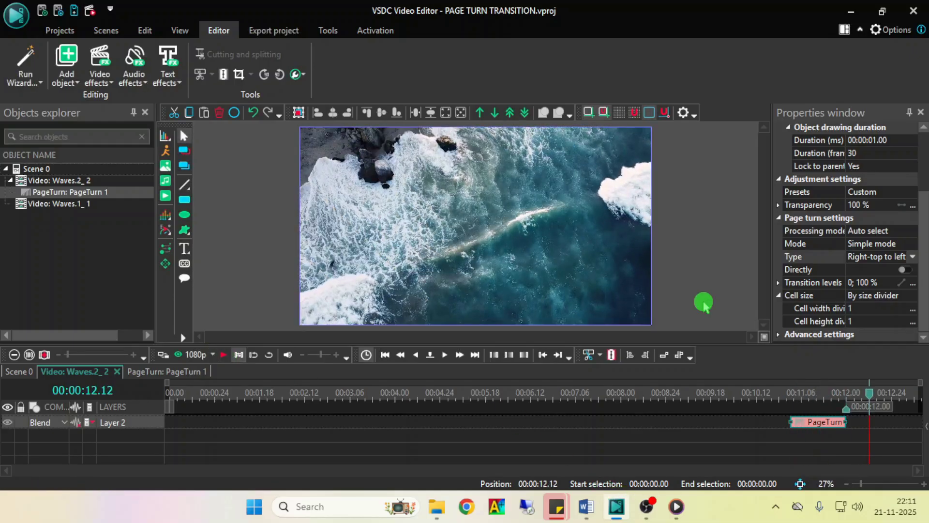
# Switch the page turn effect to Advanced mode and preview the transition from the effect's start
pyautogui.click(909, 245)
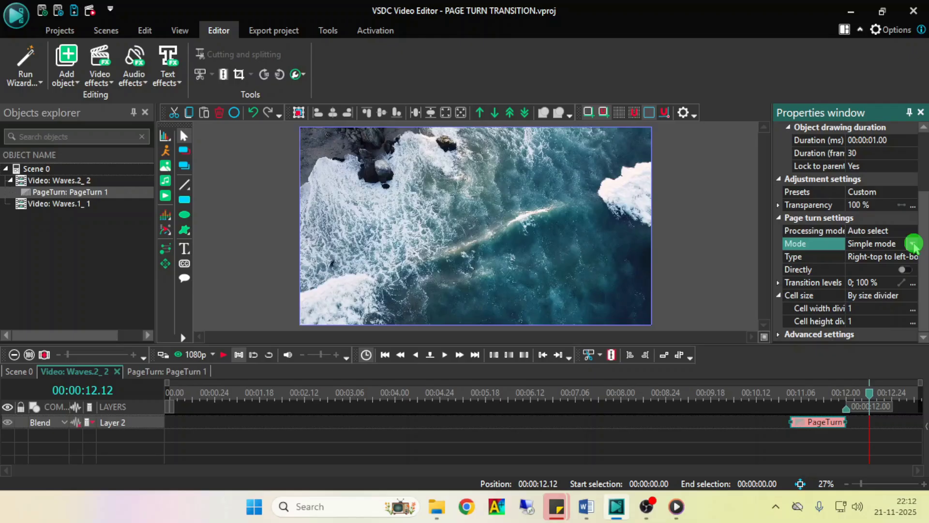
pyautogui.click(912, 244)
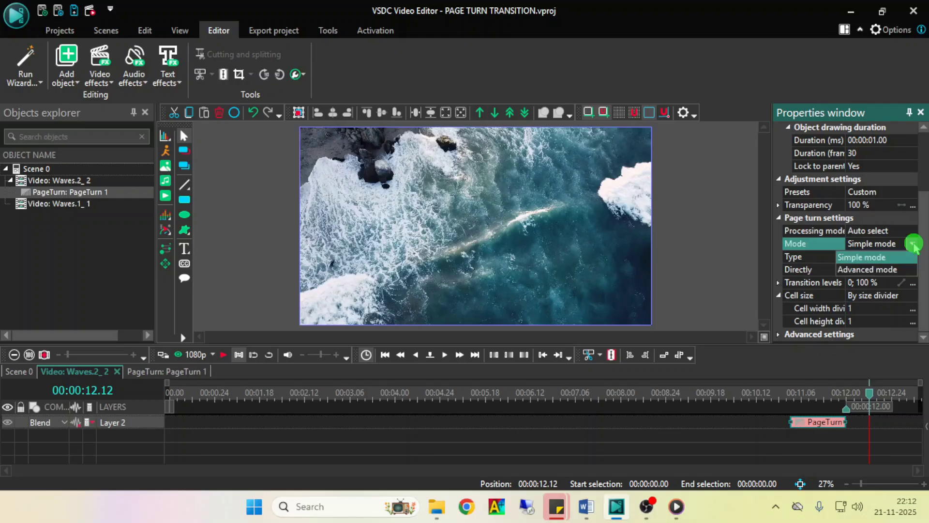
pyautogui.click(869, 269)
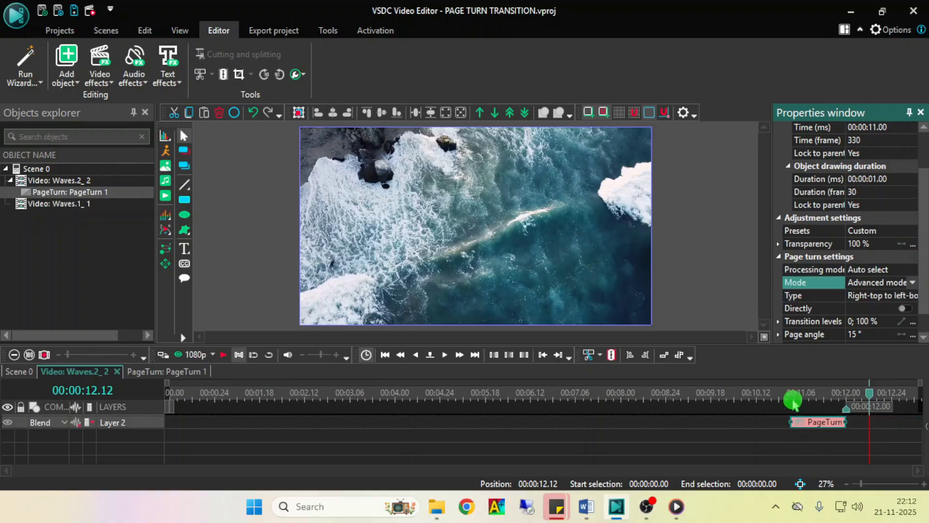
pyautogui.click(793, 401)
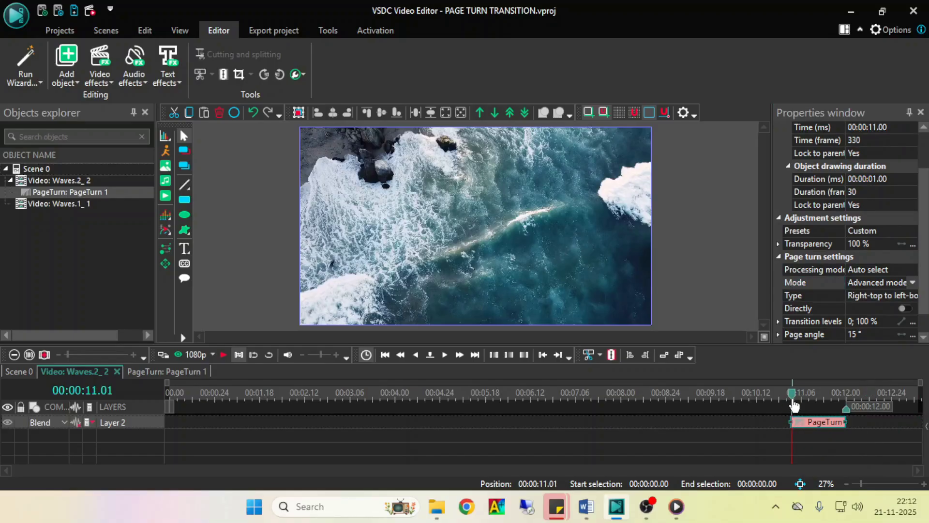
pyautogui.click(225, 356)
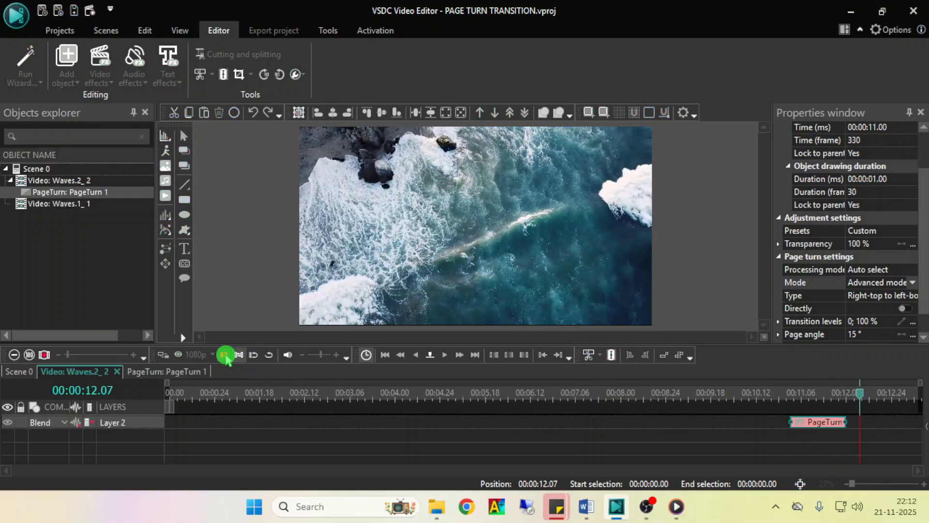
# Set the page turn type to Left-bottom to right-top for the Advanced mode effect
pyautogui.click(882, 297)
pyautogui.click(912, 296)
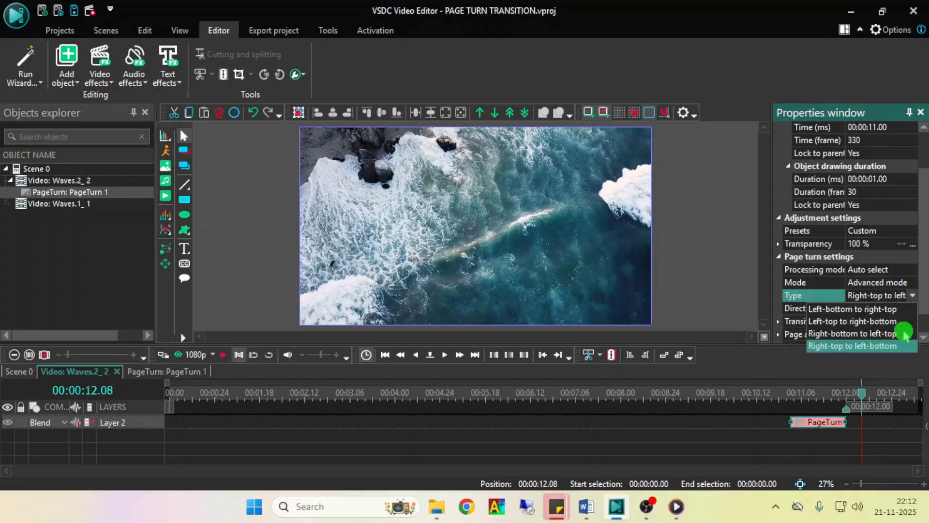
pyautogui.press('Up')
pyautogui.press('Up')
pyautogui.press('Up')
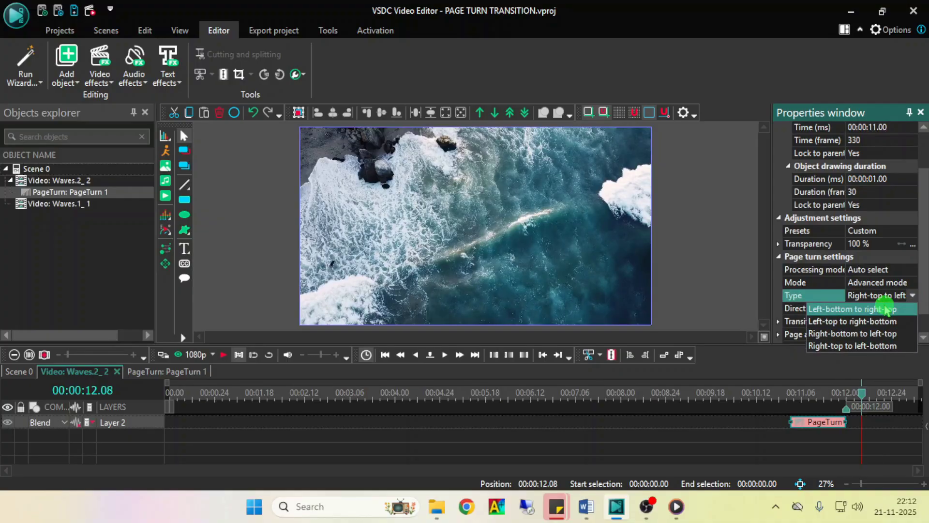
pyautogui.click(886, 309)
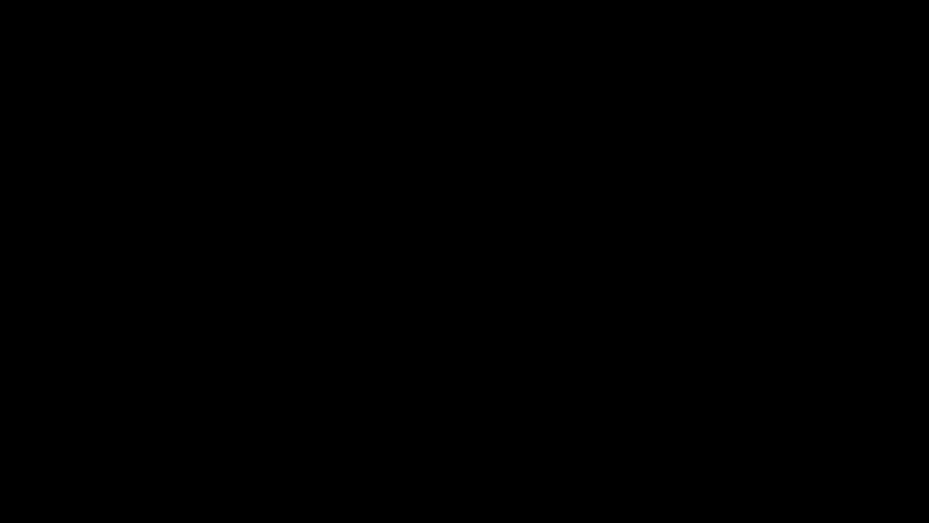
pyautogui.click(219, 357)
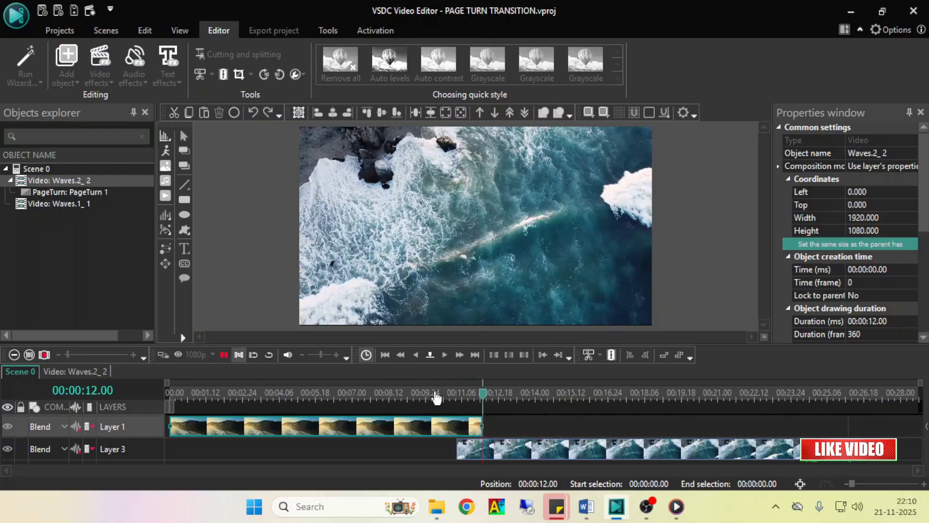
pyautogui.click(225, 353)
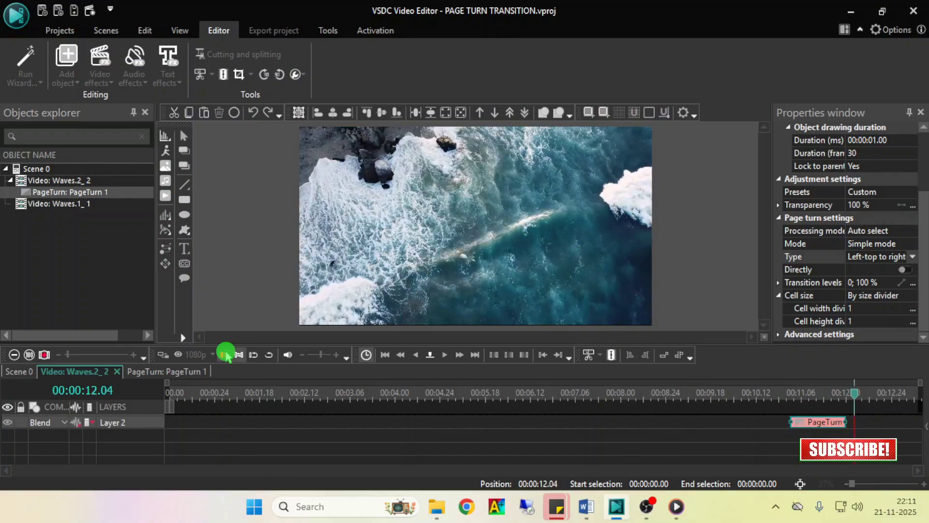
pyautogui.click(223, 355)
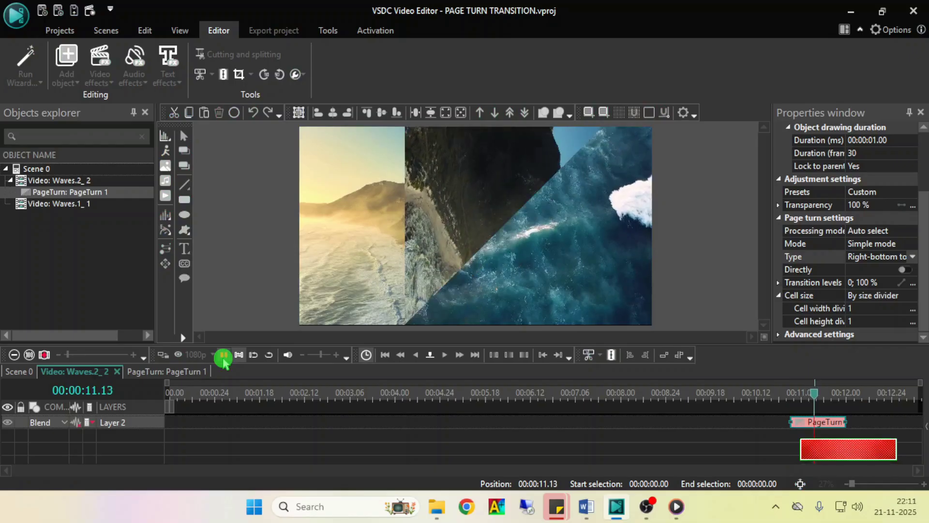
pyautogui.click(223, 355)
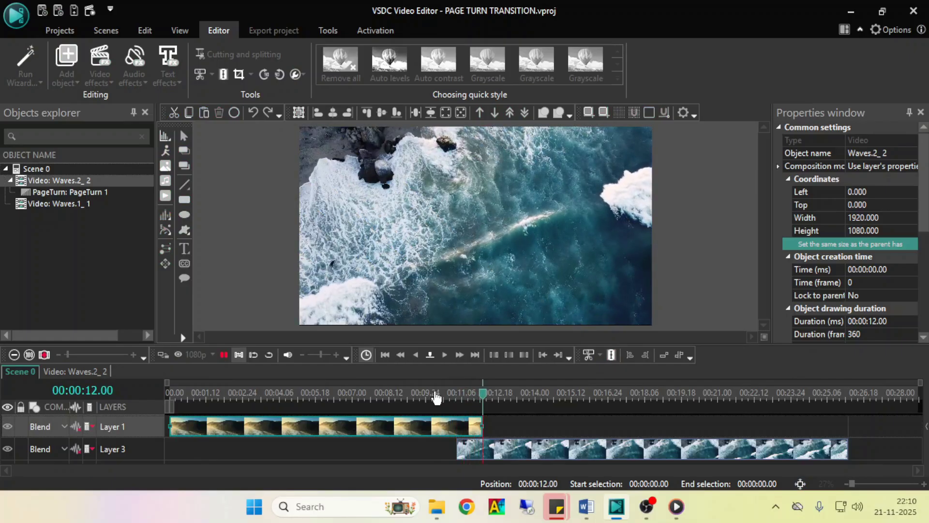
pyautogui.click(225, 355)
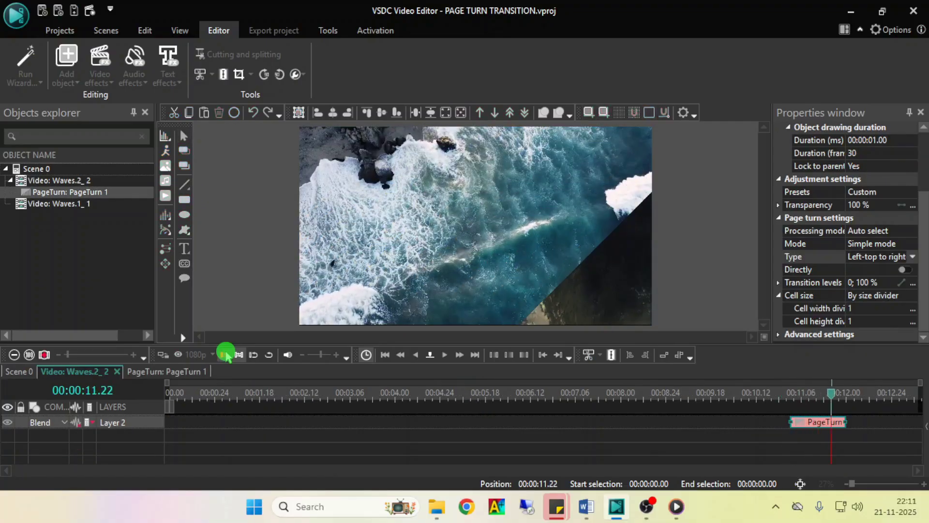
pyautogui.click(224, 355)
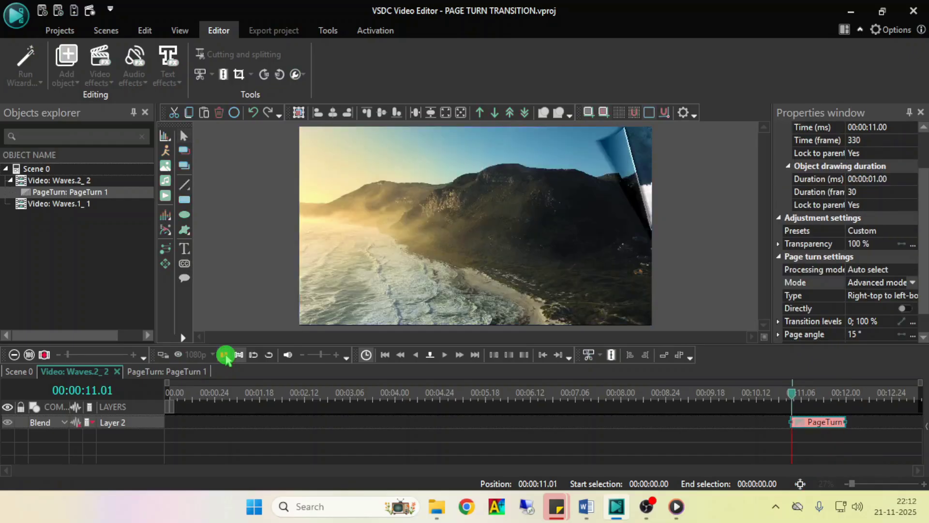
pyautogui.click(224, 355)
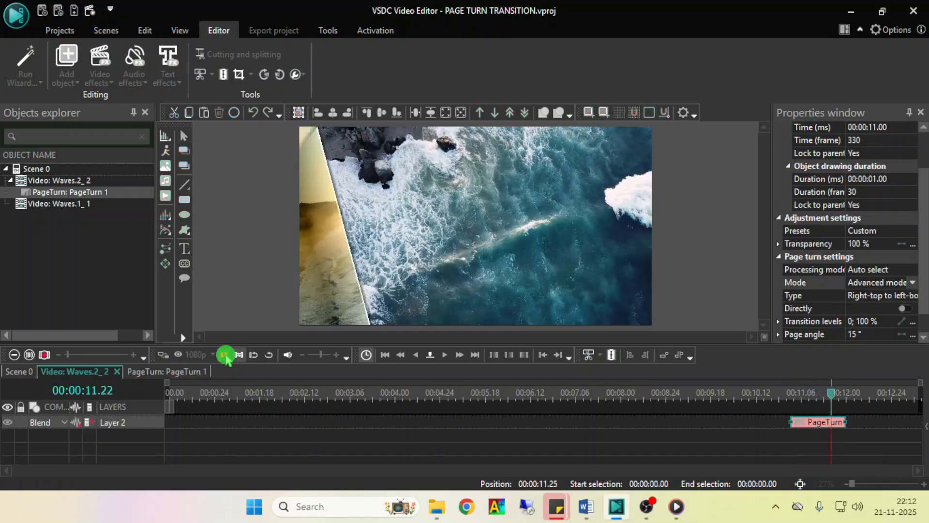